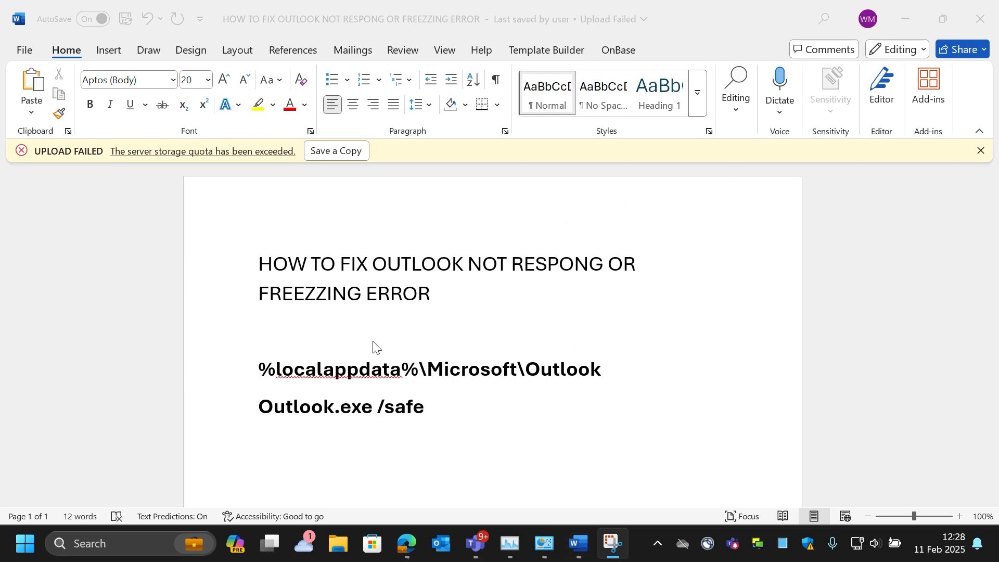
left_click(258, 374)
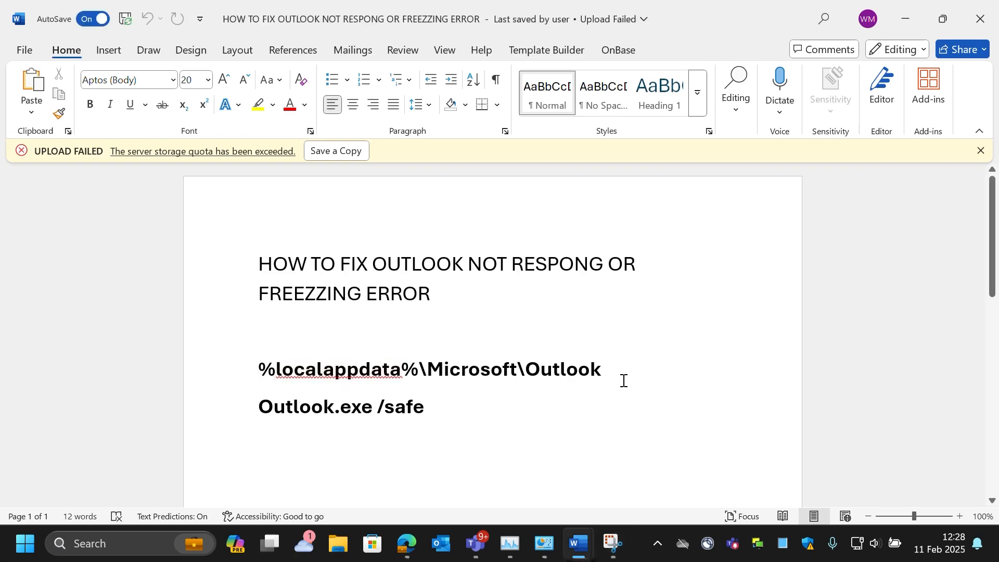
left_click_drag(605, 374, 257, 368)
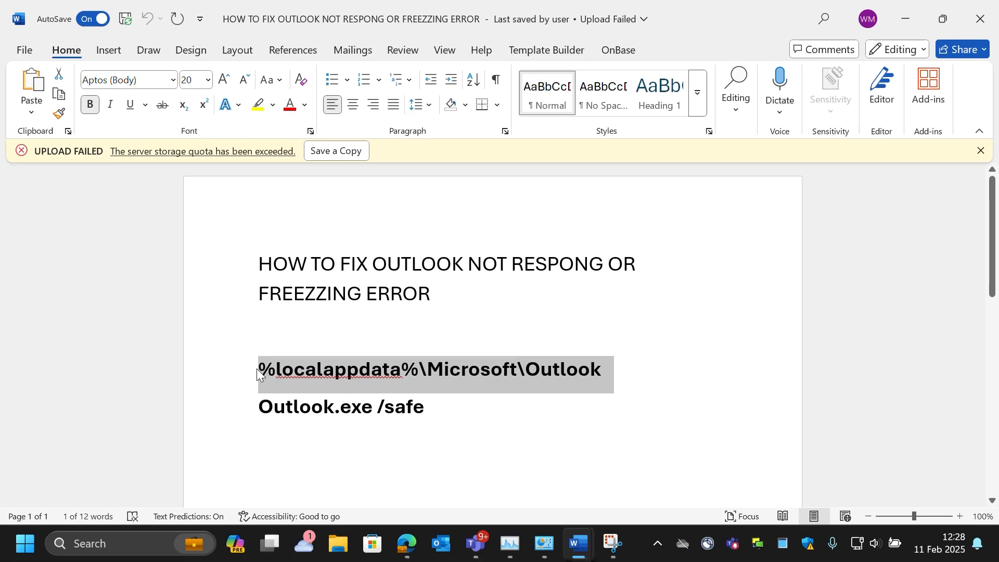
left_click(27, 553)
type("U")
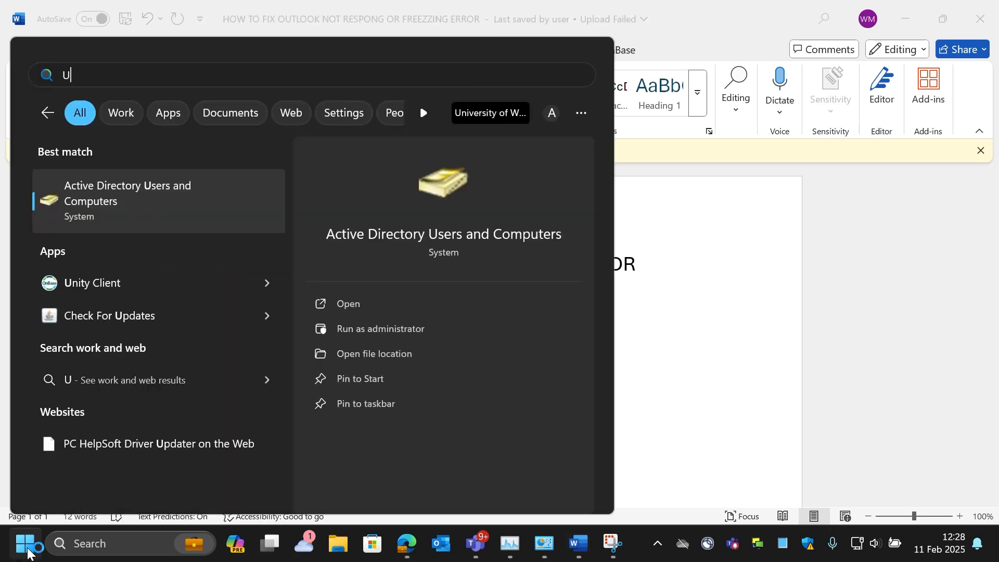
key("BackSpace")
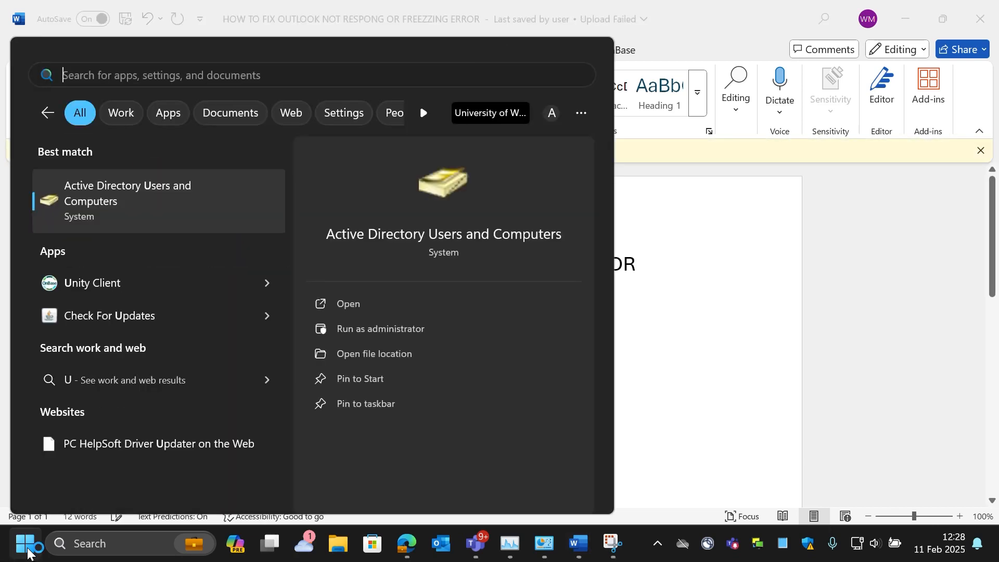
type("RUn")
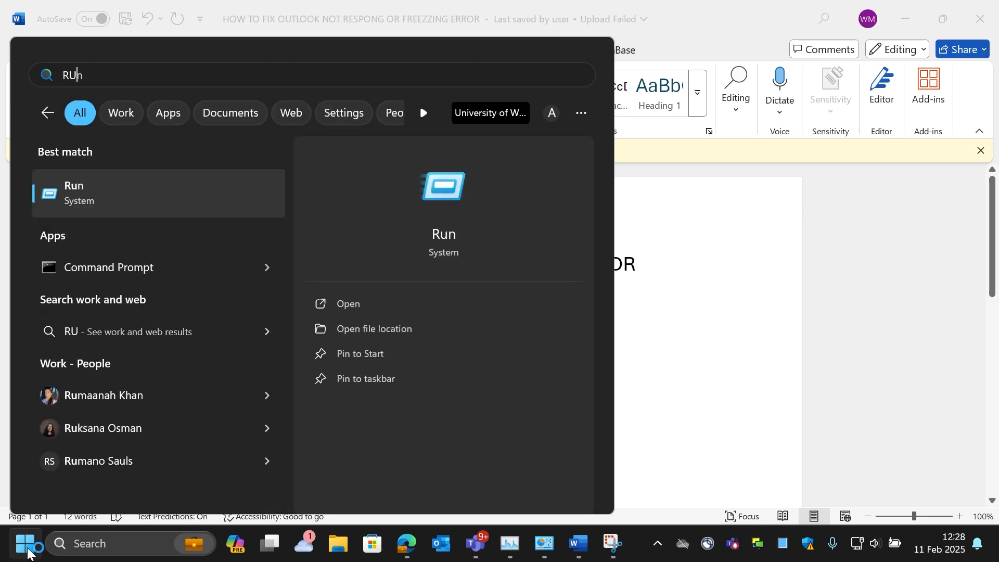
left_click(183, 188)
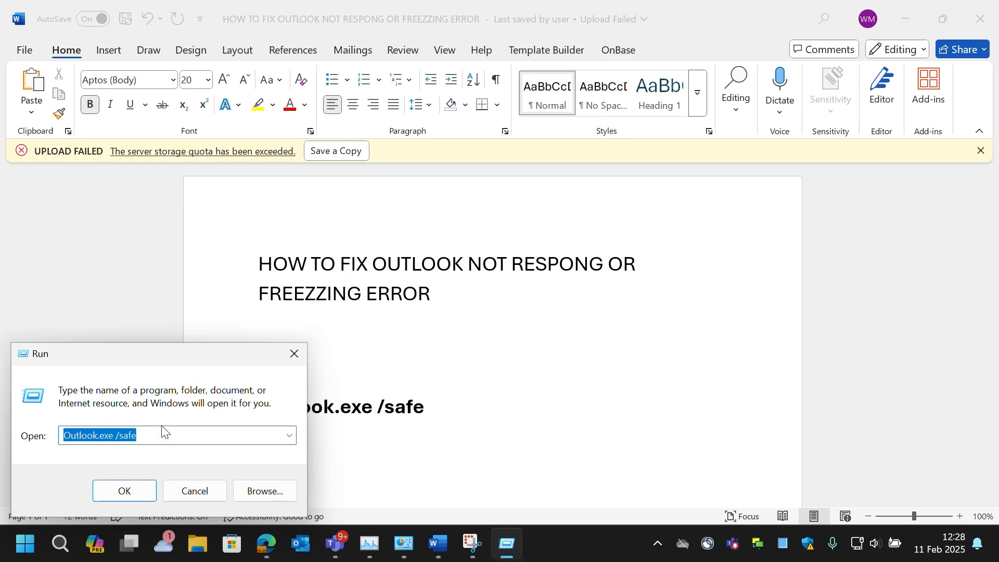
key("Return")
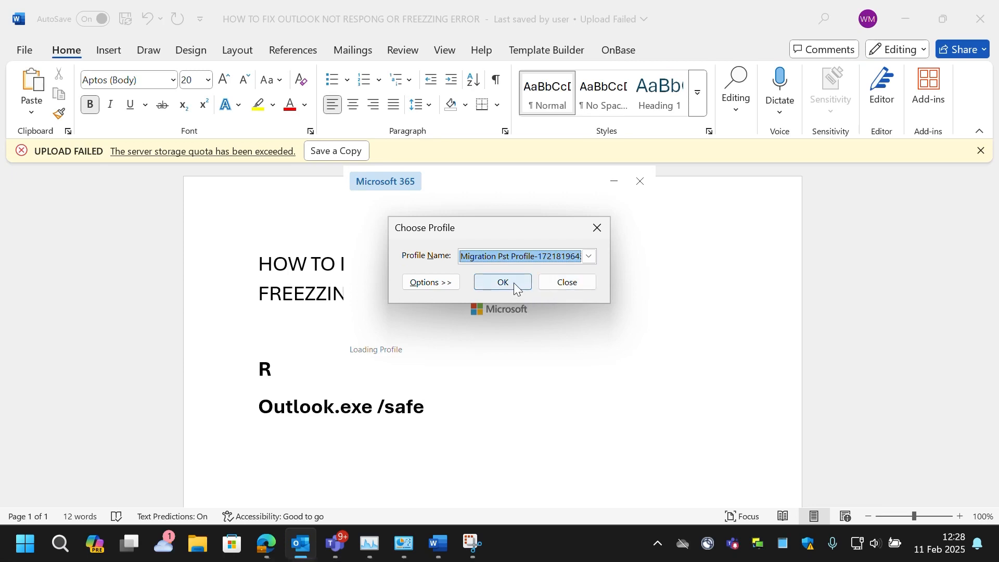
left_click(564, 283)
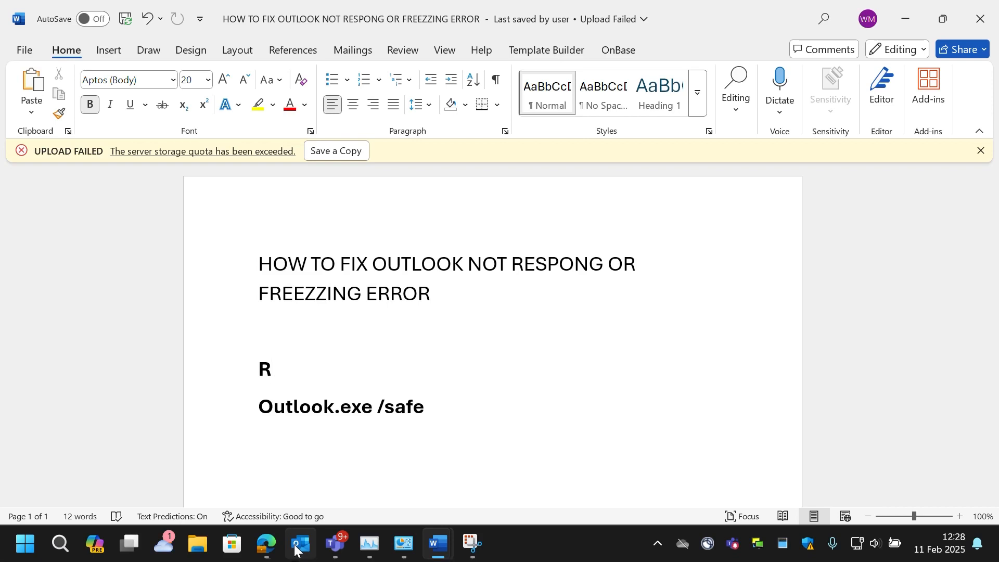
- Start Outlook in safe mode by running Outlook.exe /safe from the Run dialog, and accept the preselected profile
left_click(25, 544)
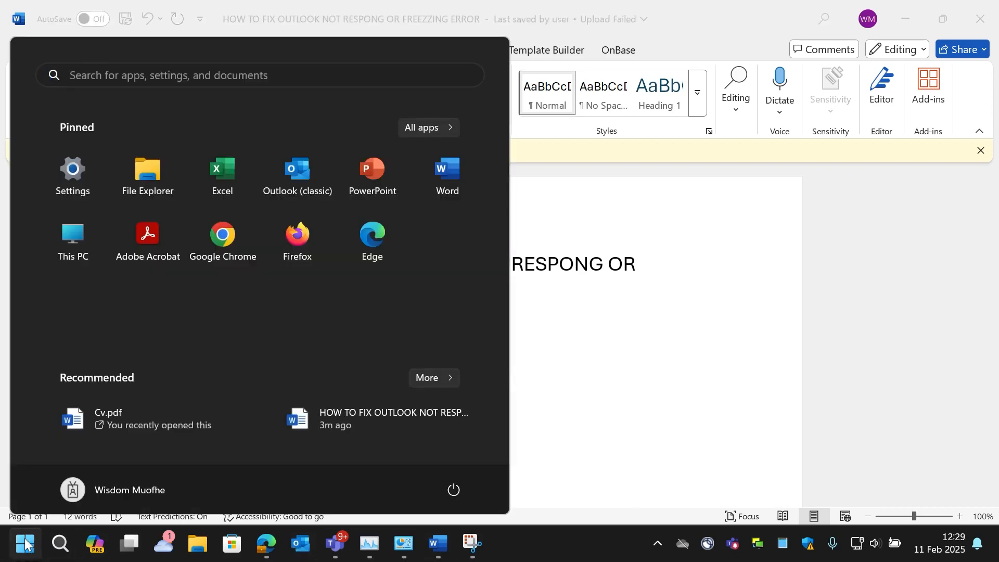
type("RUN")
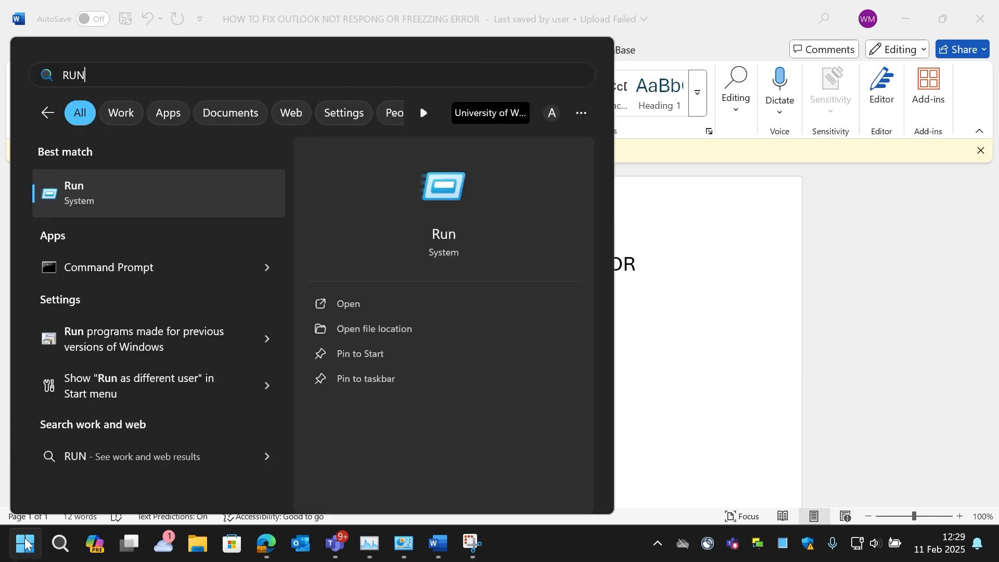
left_click(157, 203)
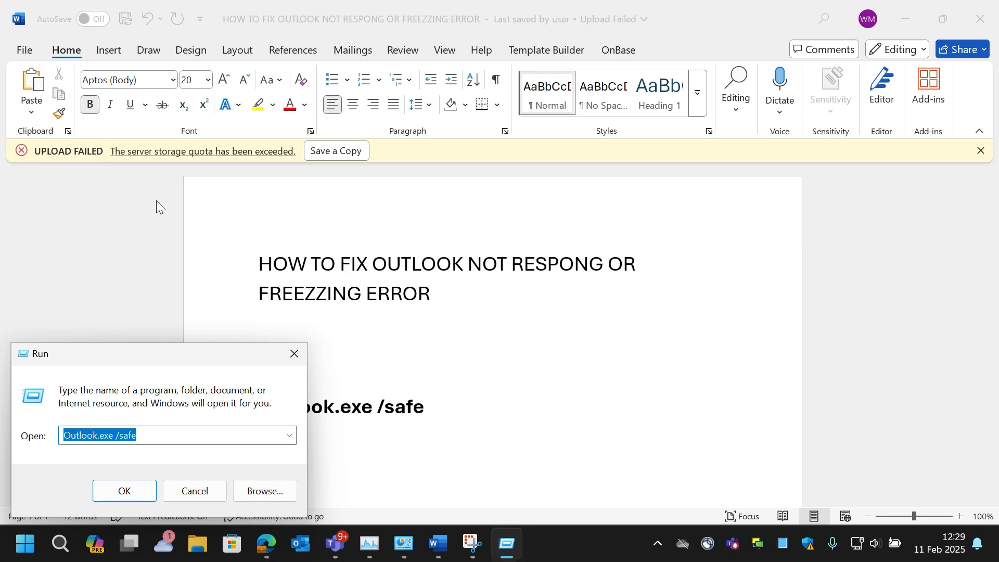
key("Return")
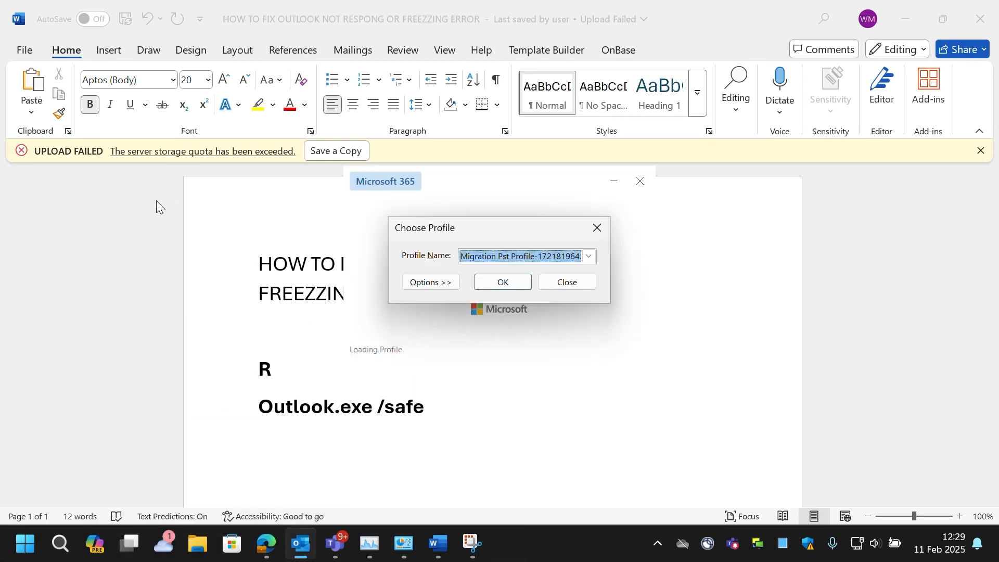
left_click(499, 283)
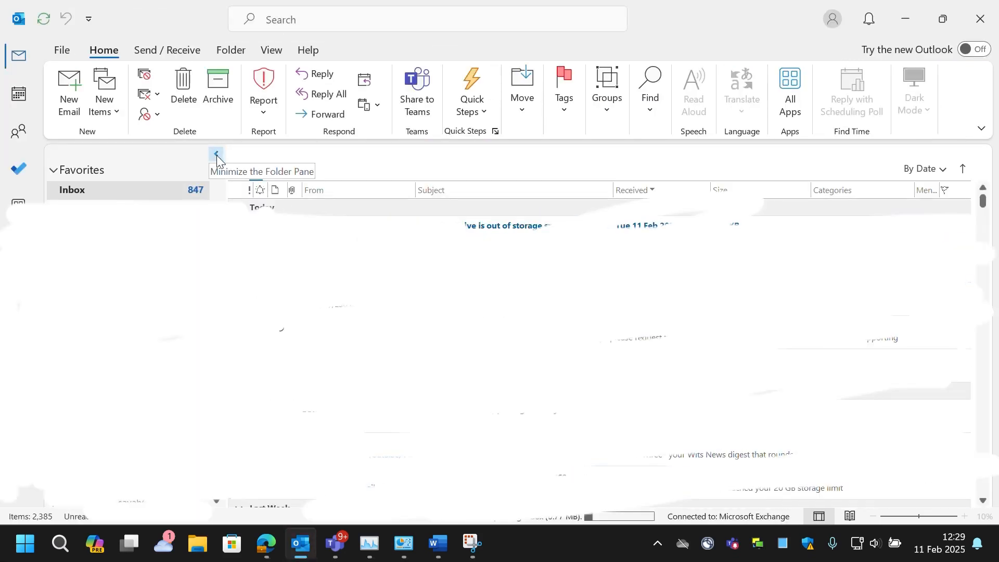
- Minimize the folder pane, check the Slow and Disabled COM Add-ins list in the account information, and close Outlook
left_click(217, 155)
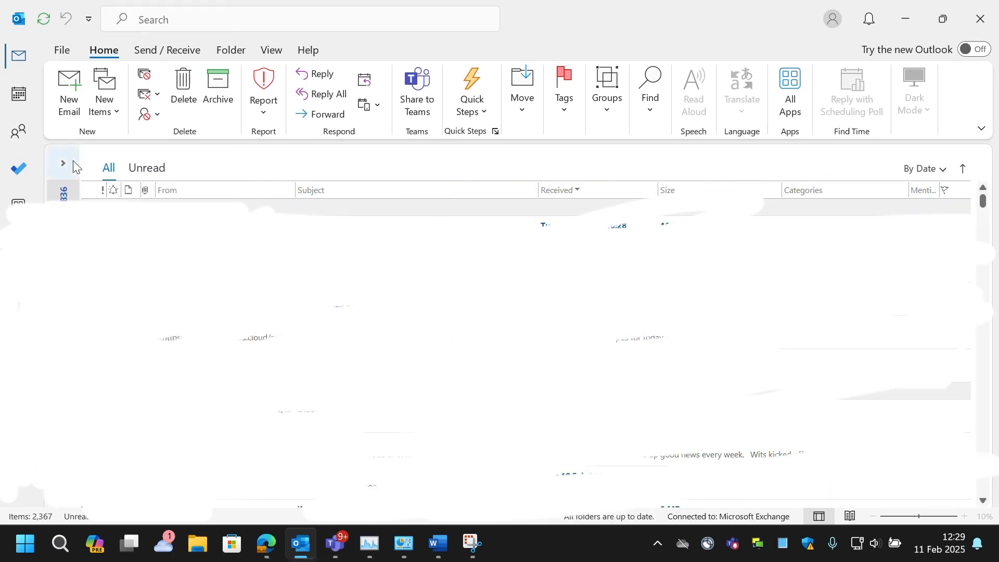
left_click(62, 52)
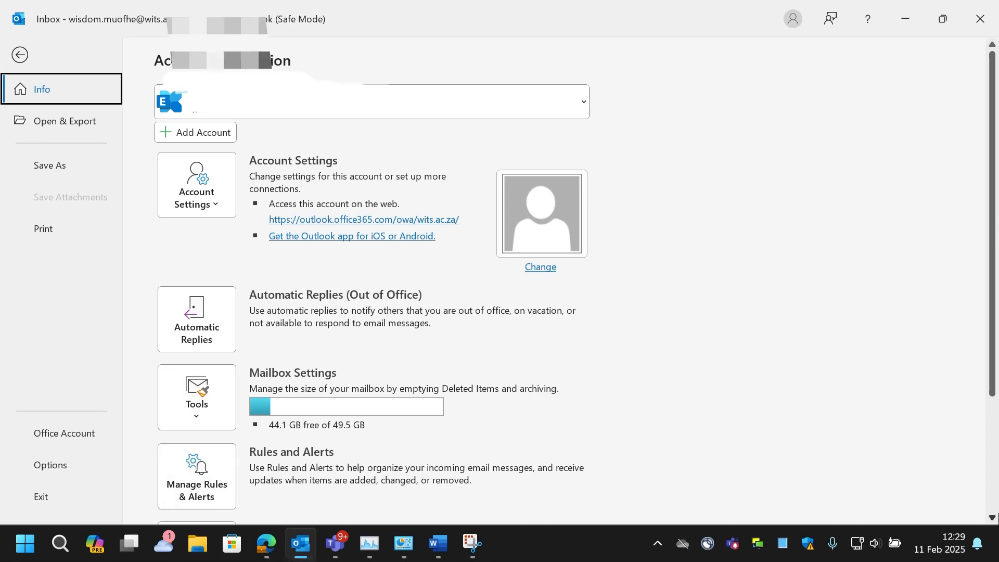
left_click(992, 518)
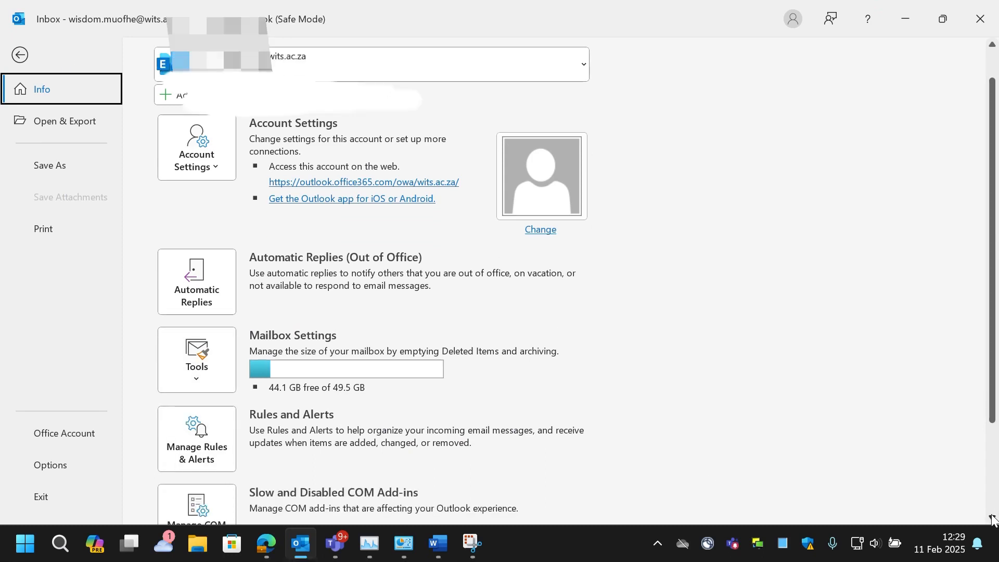
left_click(992, 517)
left_click(992, 518)
left_click(992, 517)
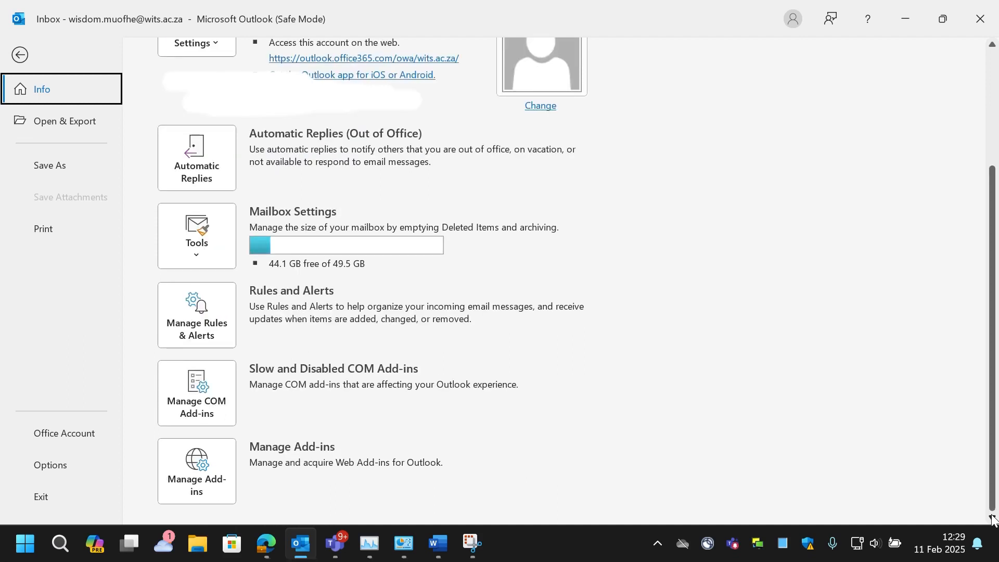
left_click(222, 401)
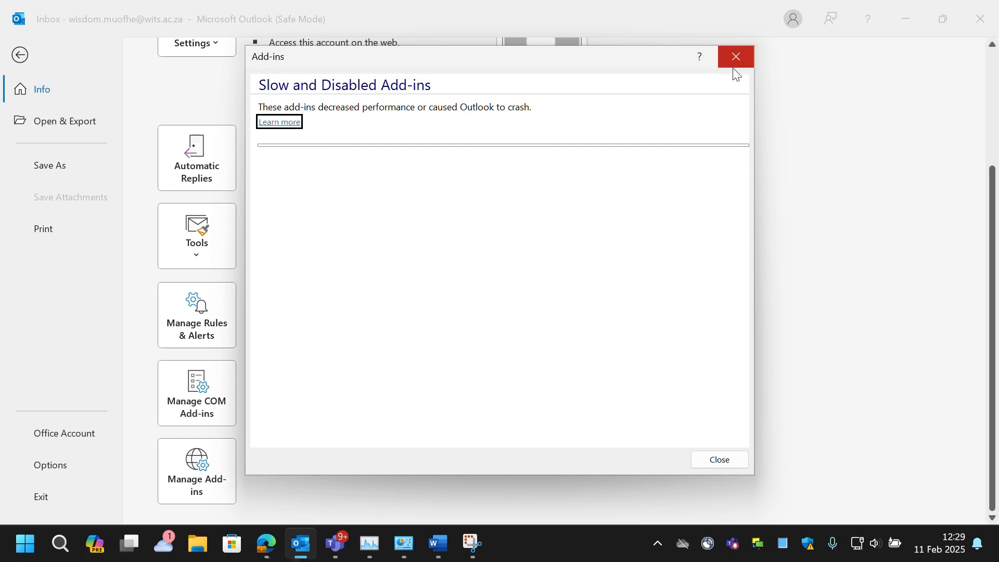
left_click(716, 458)
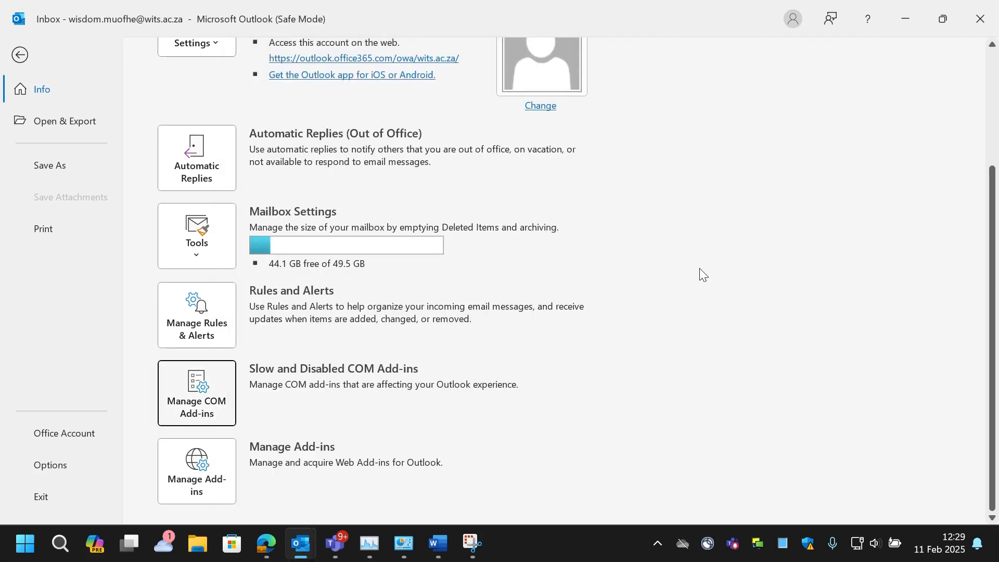
left_click(985, 28)
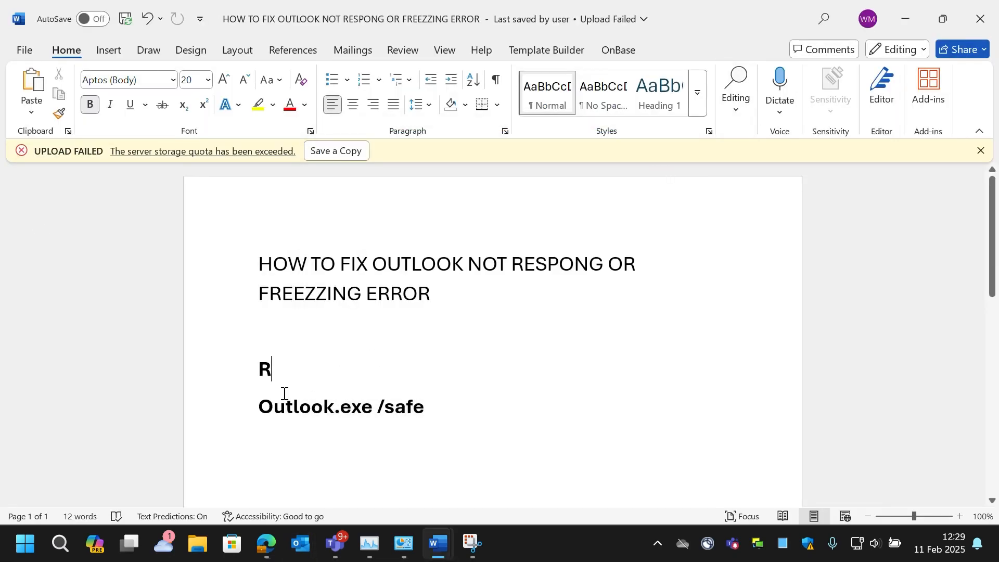
- Restore the path line %localappdata%\Microsoft\Outlook in the Word document and remove the stray R before it
left_click(283, 380)
type("%localappdata%\\Microsoft\\Outlook")
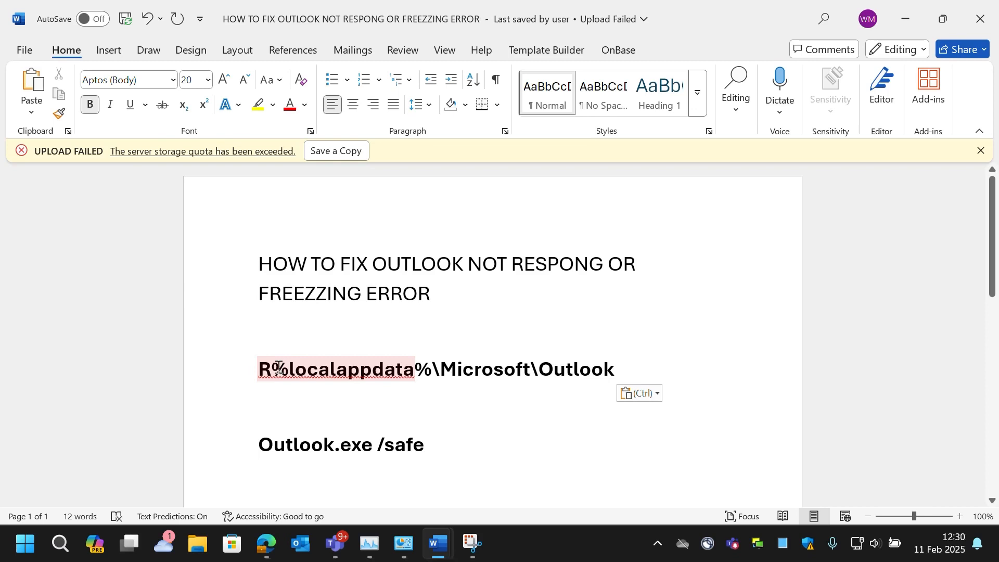
left_click(278, 368)
key("BackSpace")
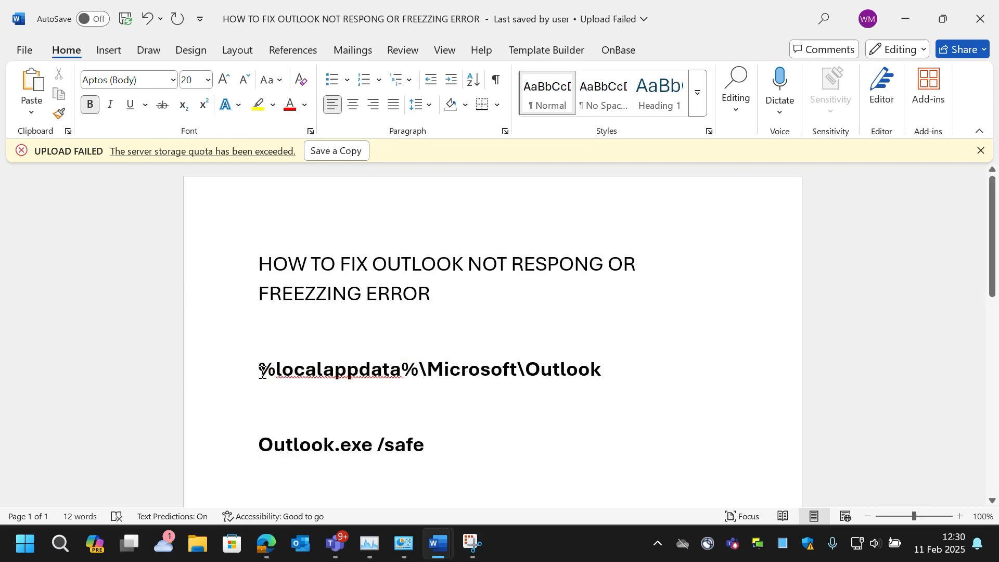
- Copy the %localappdata%\Microsoft\Outlook line from the document and open the Windows Run dialog
left_click_drag(263, 371, 616, 372)
key("ctrl+c")
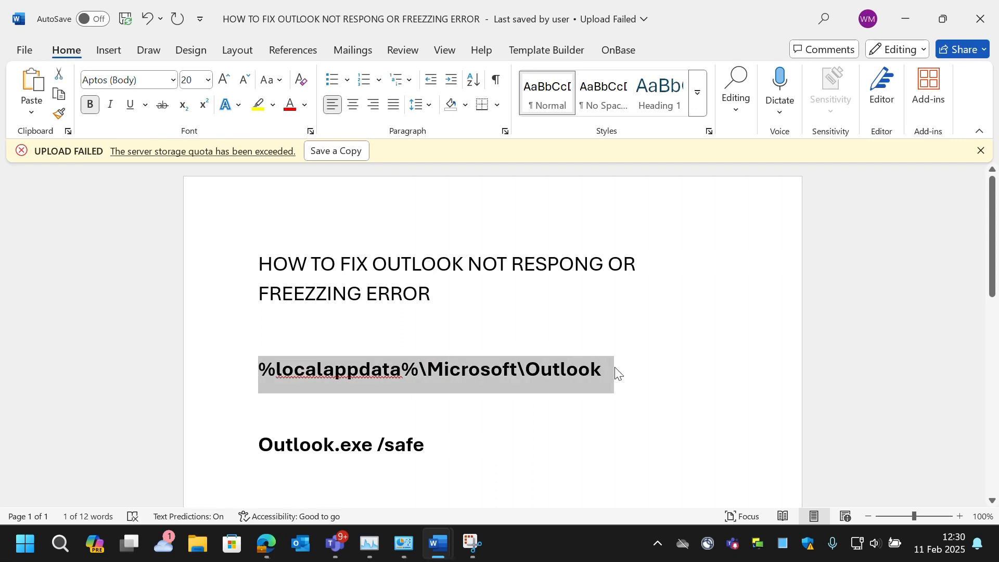
left_click(30, 544)
type("RUN")
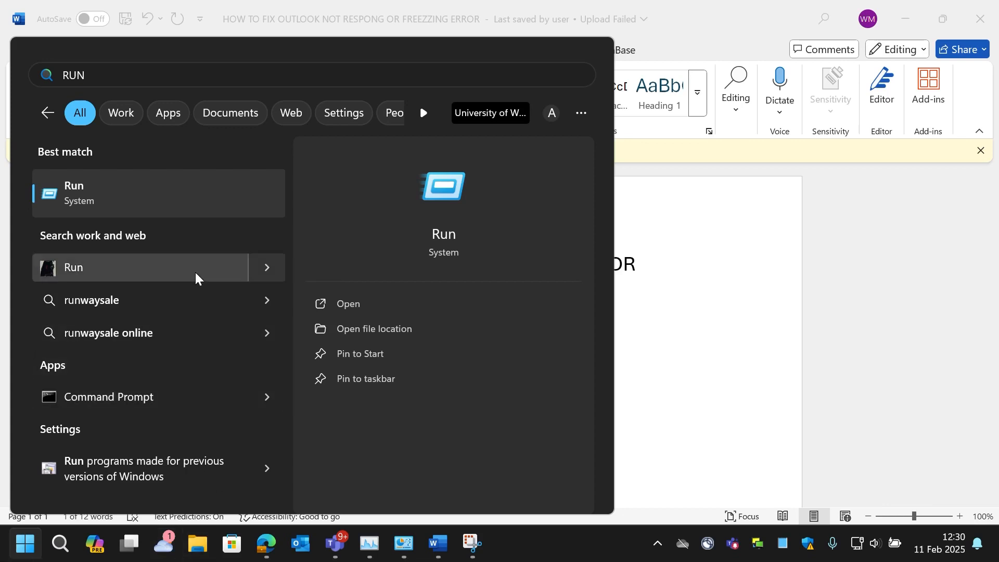
left_click(160, 188)
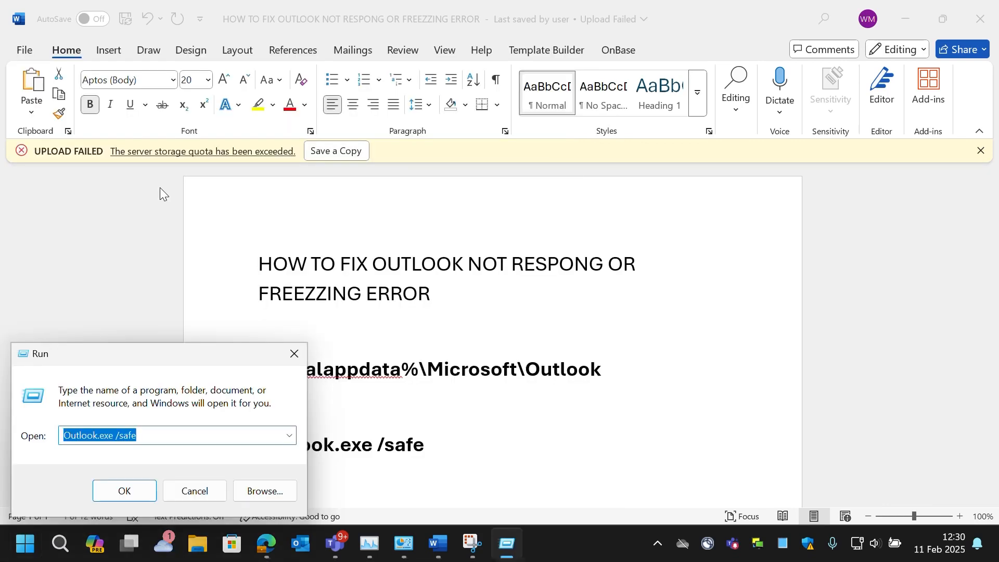
- Replace the command in the Run dialog with the copied path %localappdata%\Microsoft\Outlook and open that folder
left_click(181, 440)
key("BackSpace")
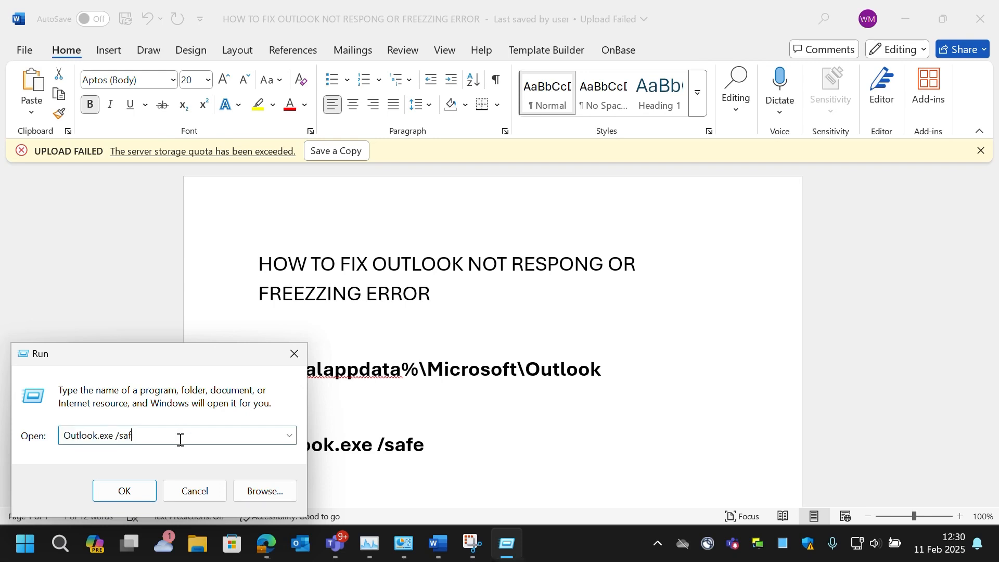
key("BackSpace")
key("BackSpace")
key("BackSpace")
key("BackSpace")
key("BackSpace")
key("BackSpace")
key("BackSpace")
key("BackSpace")
key("BackSpace")
key("BackSpace")
key("BackSpace")
key("BackSpace")
key("BackSpace")
key("BackSpace")
key("BackSpace")
key("BackSpace")
key("ctrl+v")
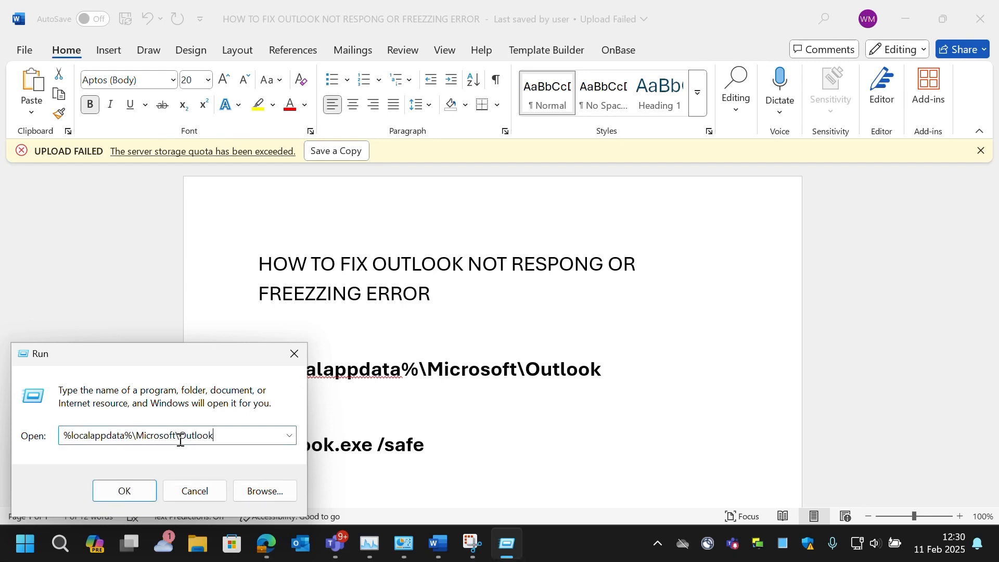
key("Return")
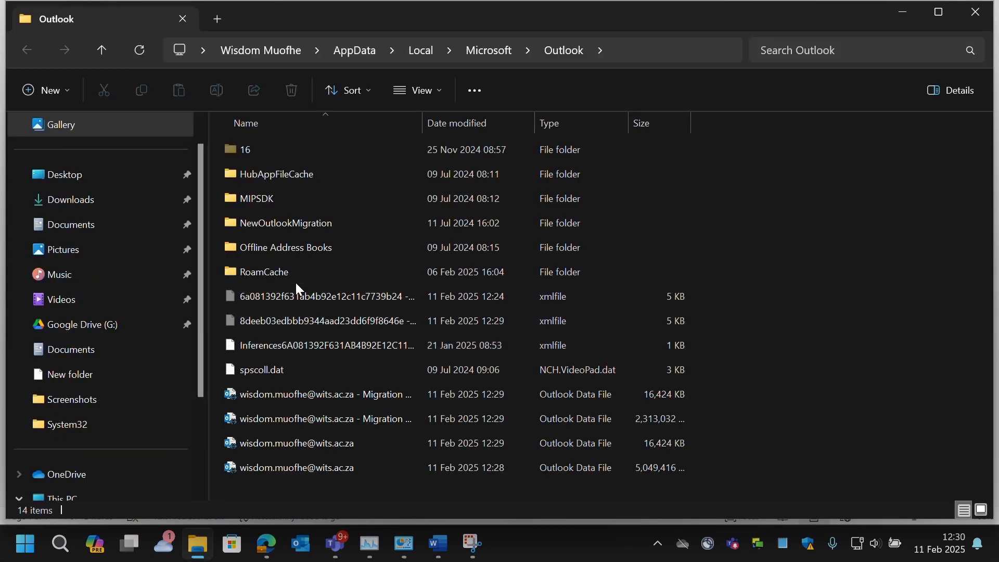
- Delete all files inside the RoamCache folder and close File Explorer
double_click(295, 279)
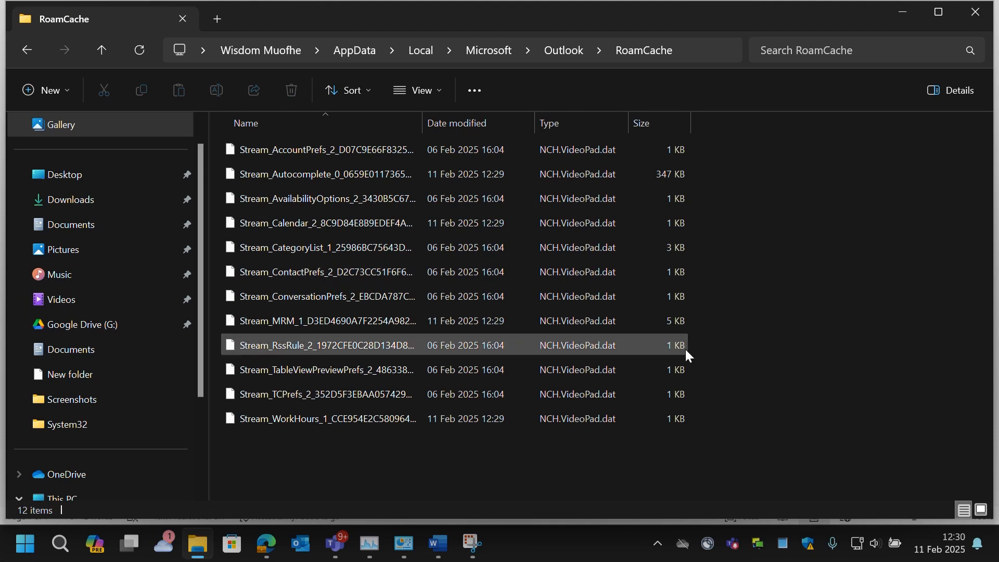
key("ctrl+a")
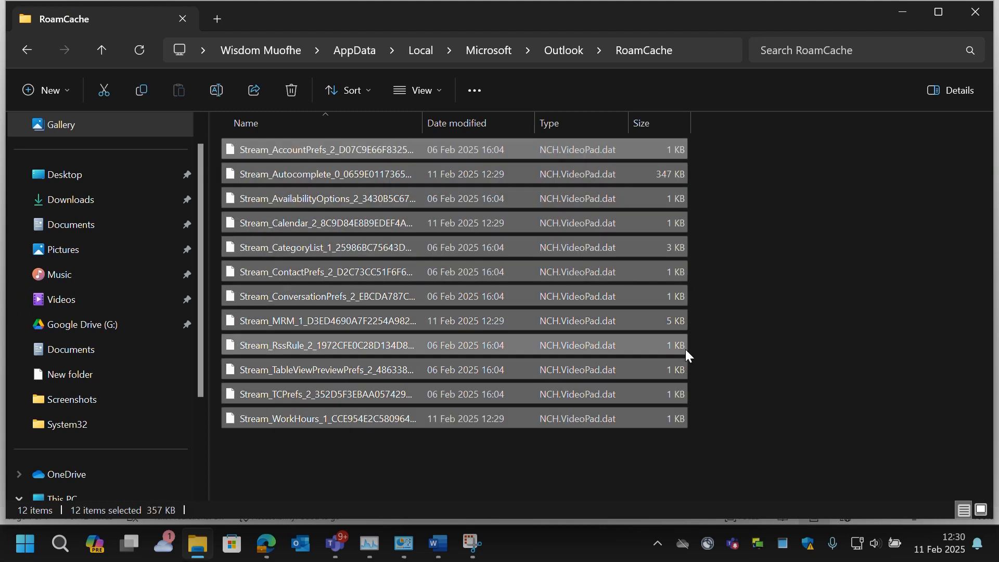
key("Delete")
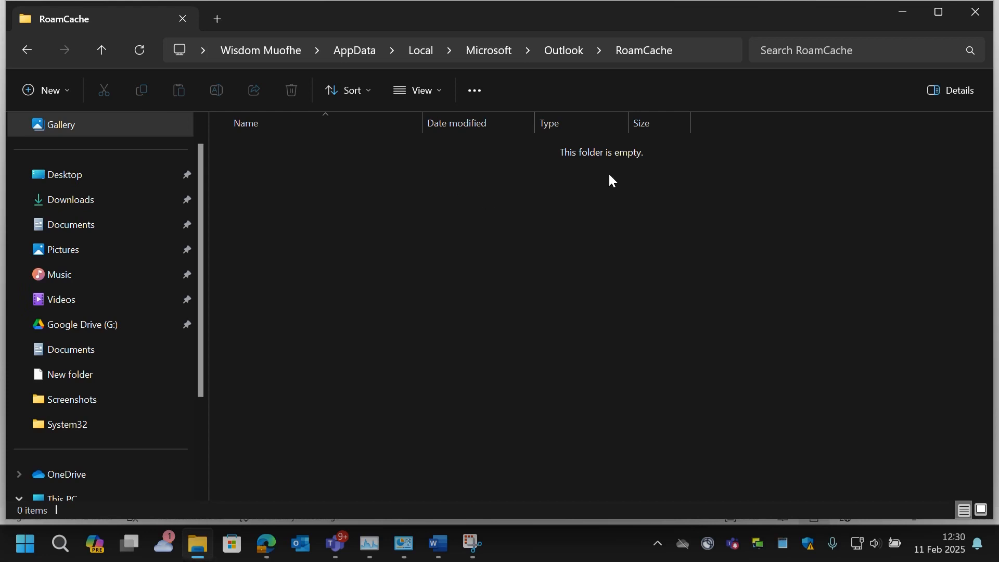
left_click(975, 12)
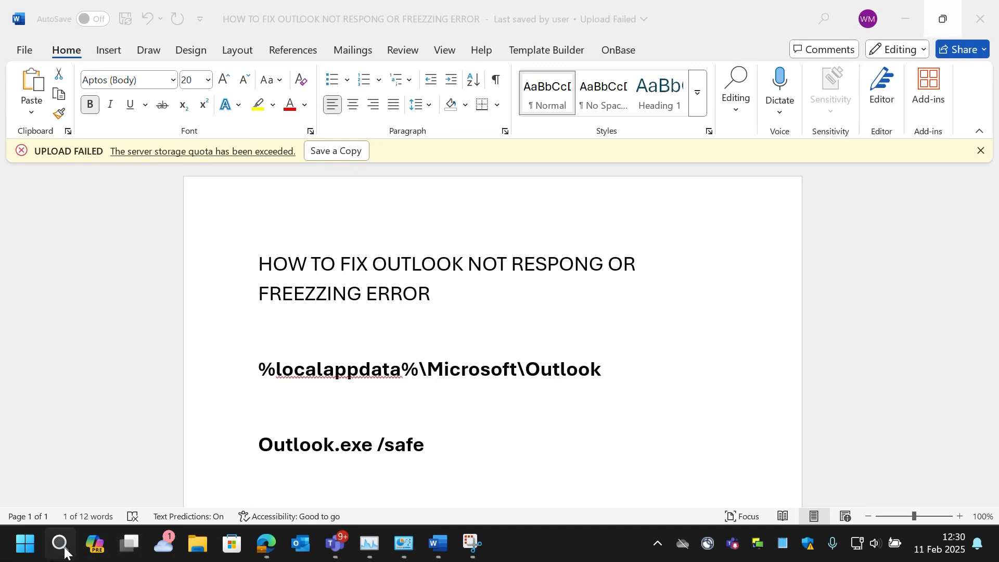
- Search Windows for Control Panel and open it
left_click(30, 550)
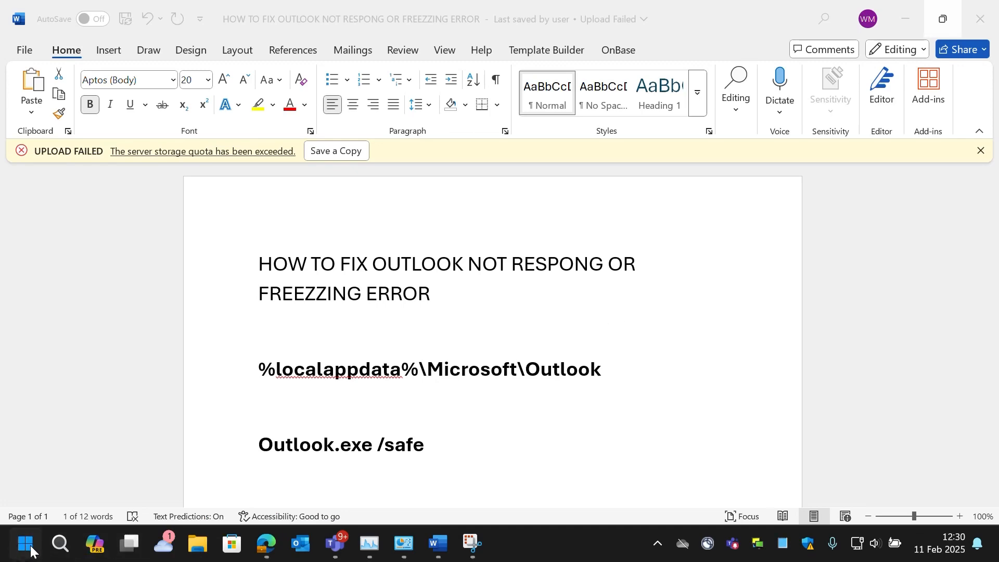
type("CONtrol Panel")
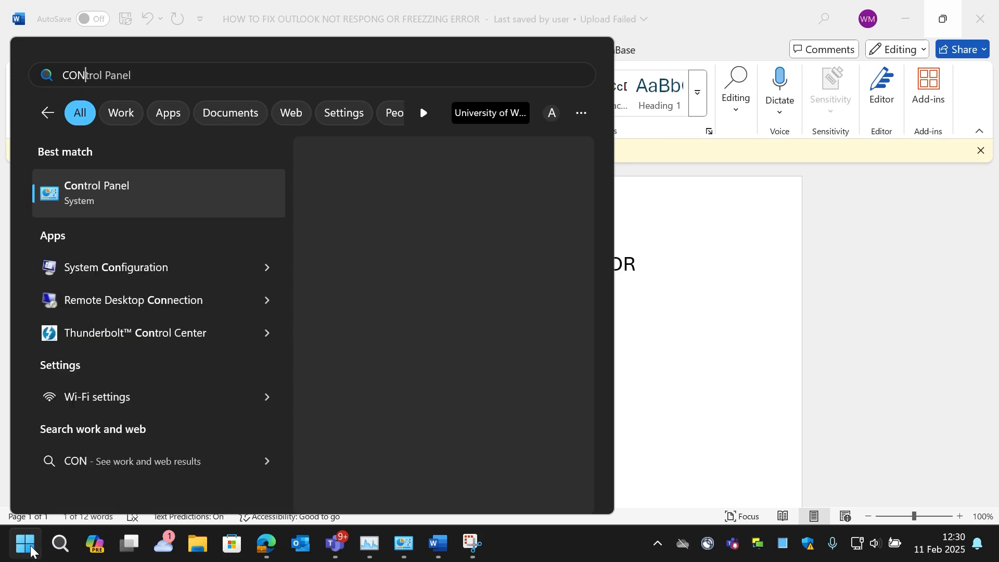
left_click(177, 191)
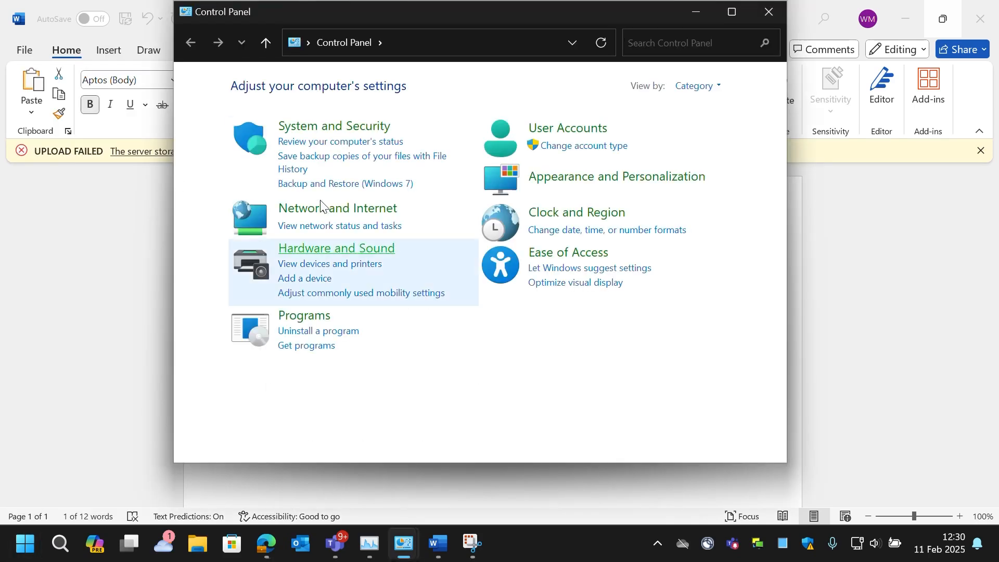
- Open the repair options for Microsoft 365 Apps for enterprise - en-us from Programs and Features, and close them without starting a repair
left_click(318, 316)
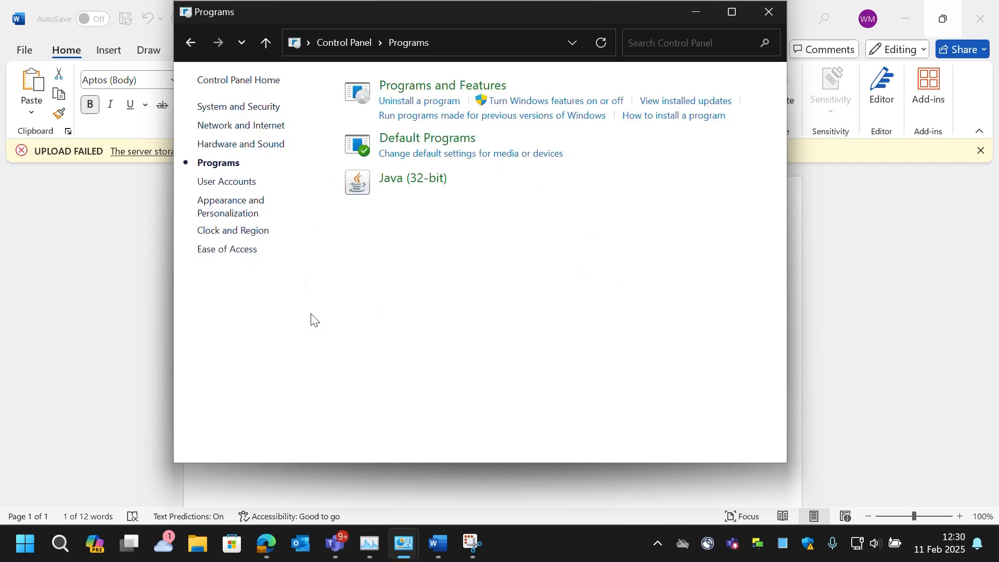
left_click(459, 95)
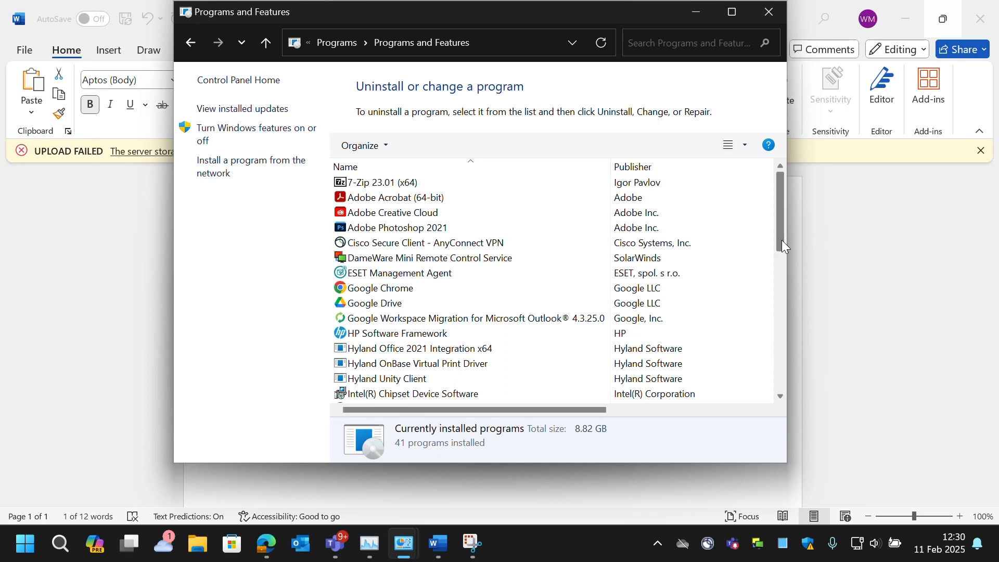
left_click_drag(782, 240, 785, 292)
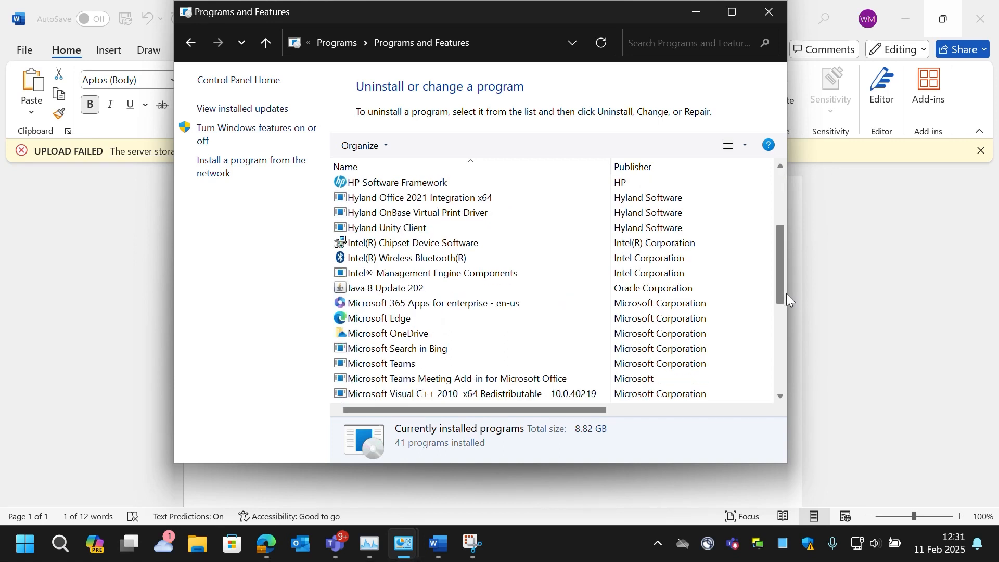
left_click(526, 305)
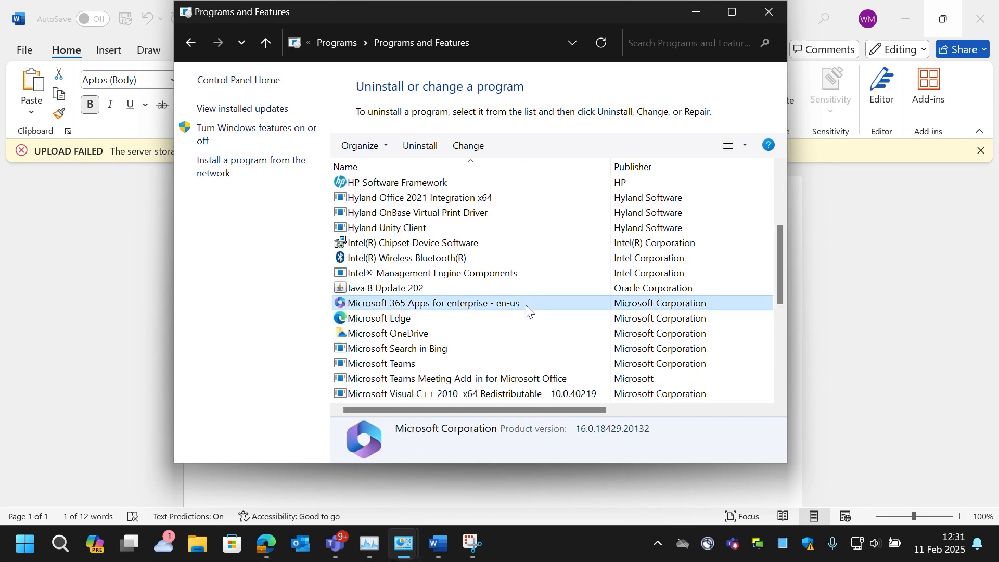
right_click(525, 305)
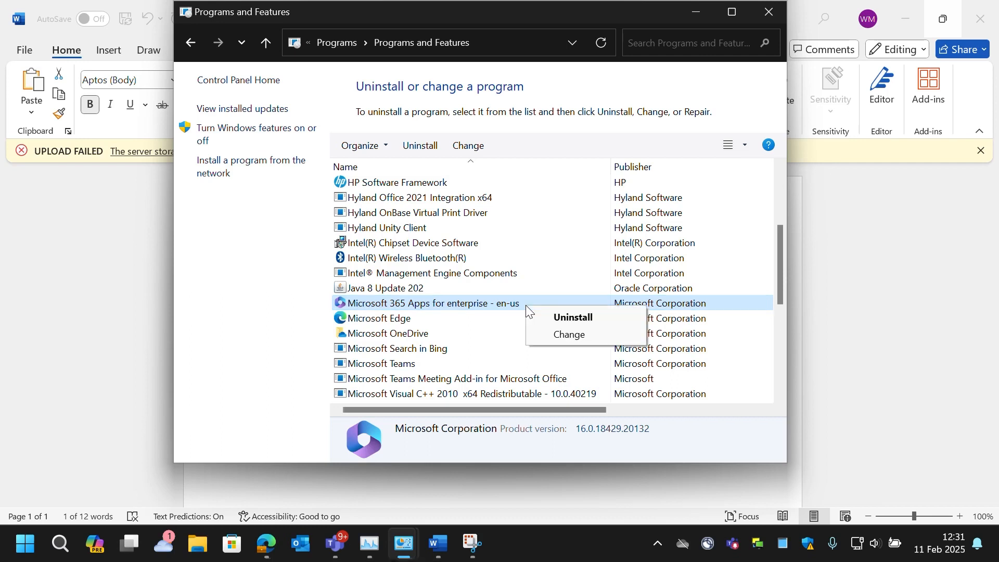
left_click(562, 333)
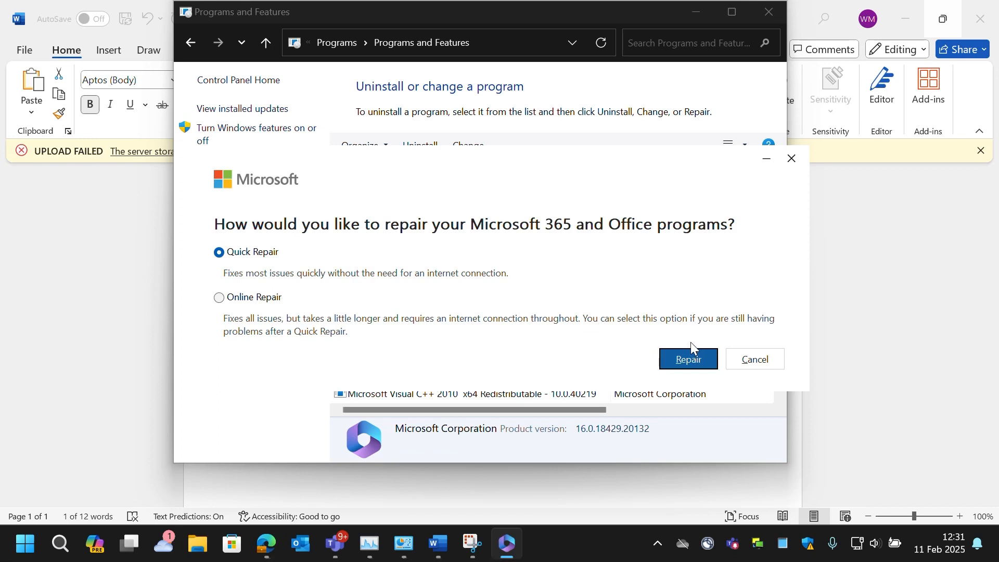
left_click(791, 158)
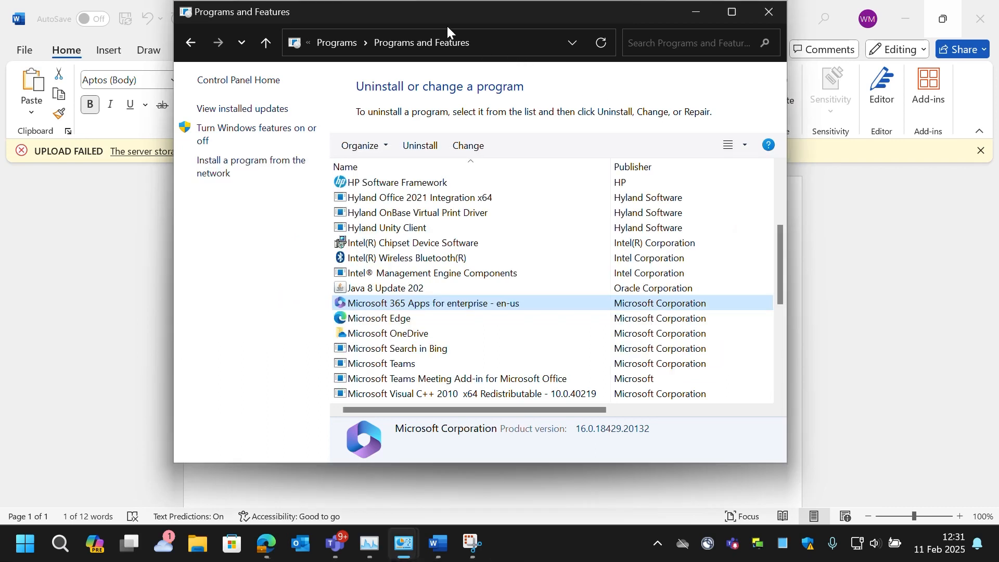